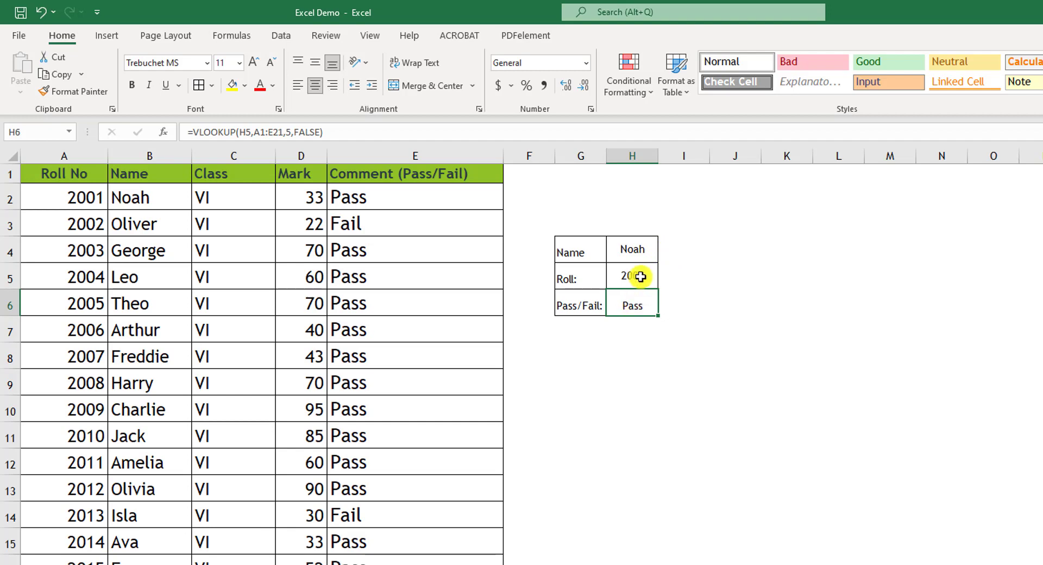
# Test the existing lookup block by entering roll numbers 2002 and 2004 in cell H5
pyautogui.click(640, 277)
pyautogui.write('2')
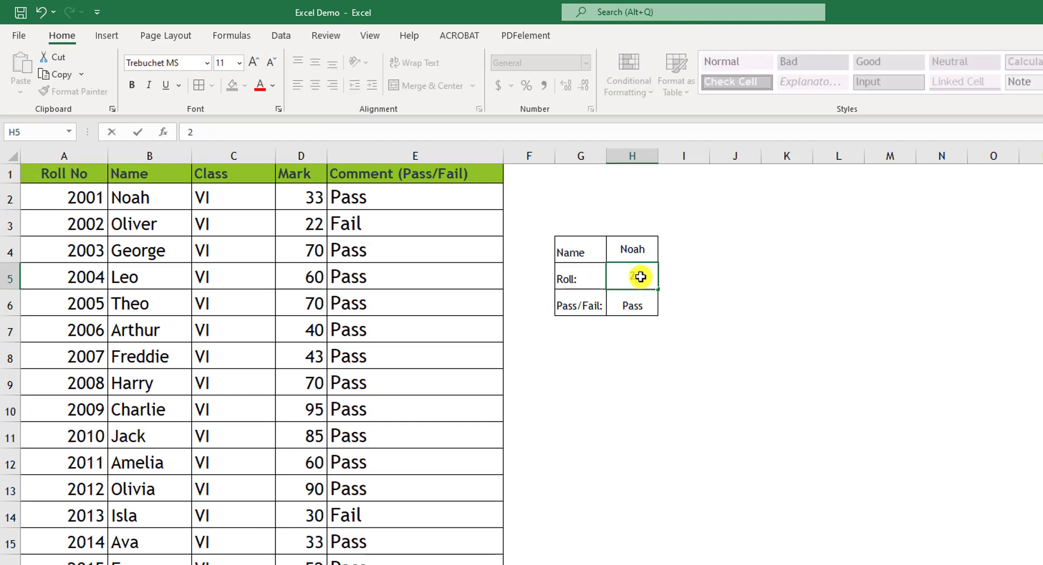
pyautogui.press('Return')
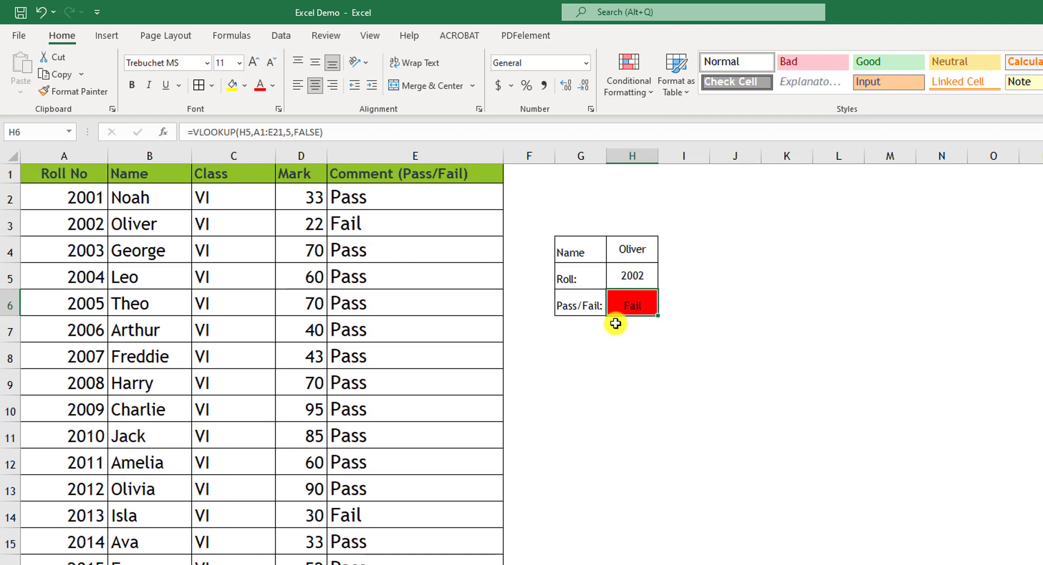
pyautogui.click(643, 281)
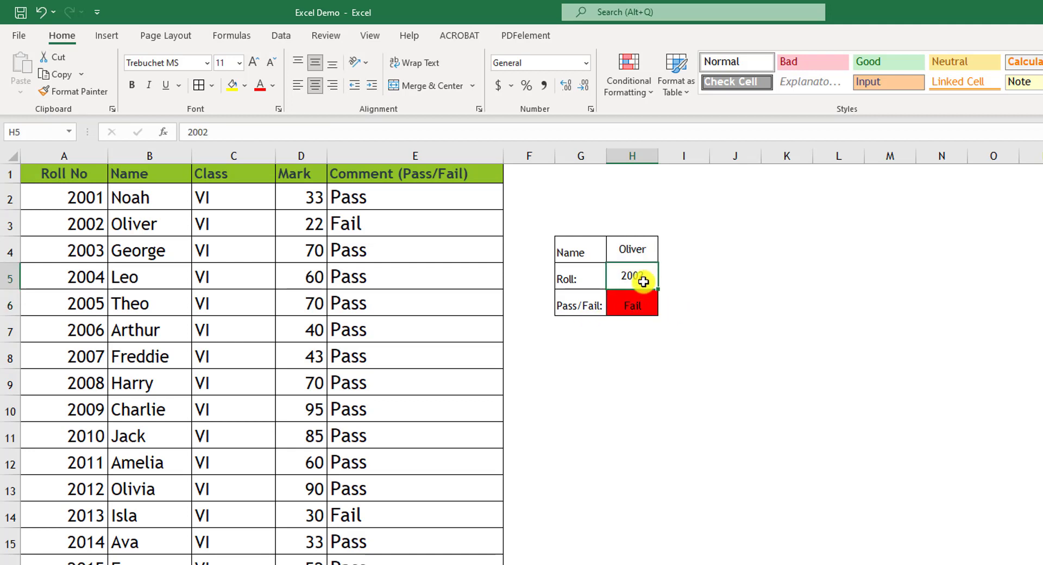
pyautogui.write('200')
pyautogui.press('Return')
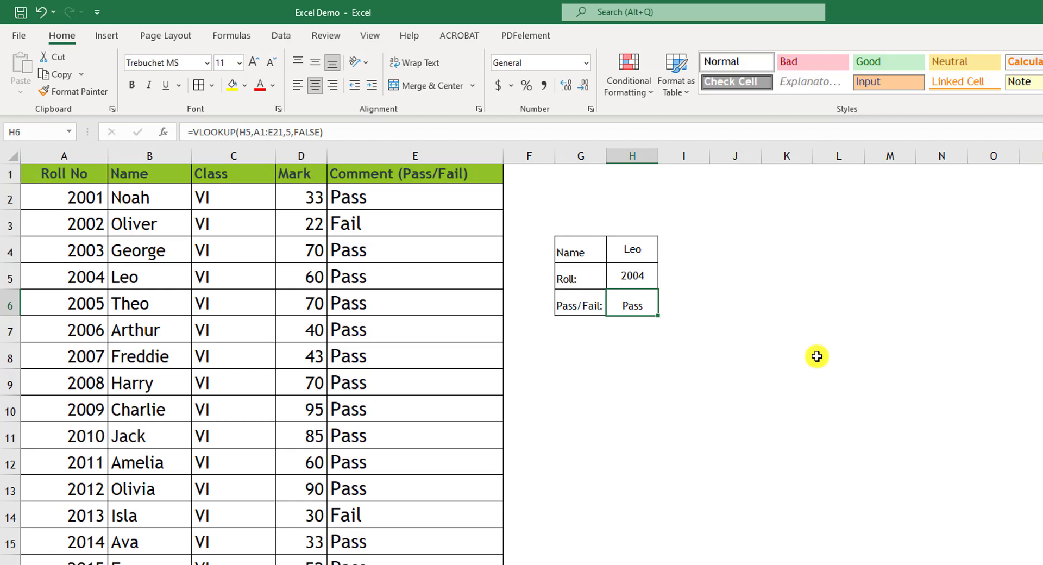
# Enter the labels Name, Roll and Pass/Fail in cells G9 to G11
pyautogui.click(587, 383)
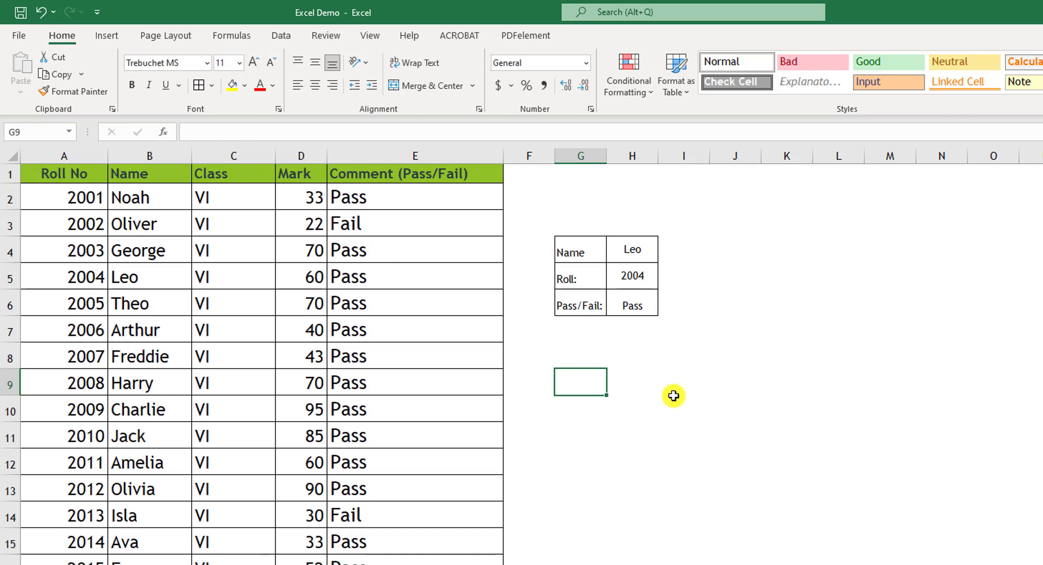
pyautogui.write('Name')
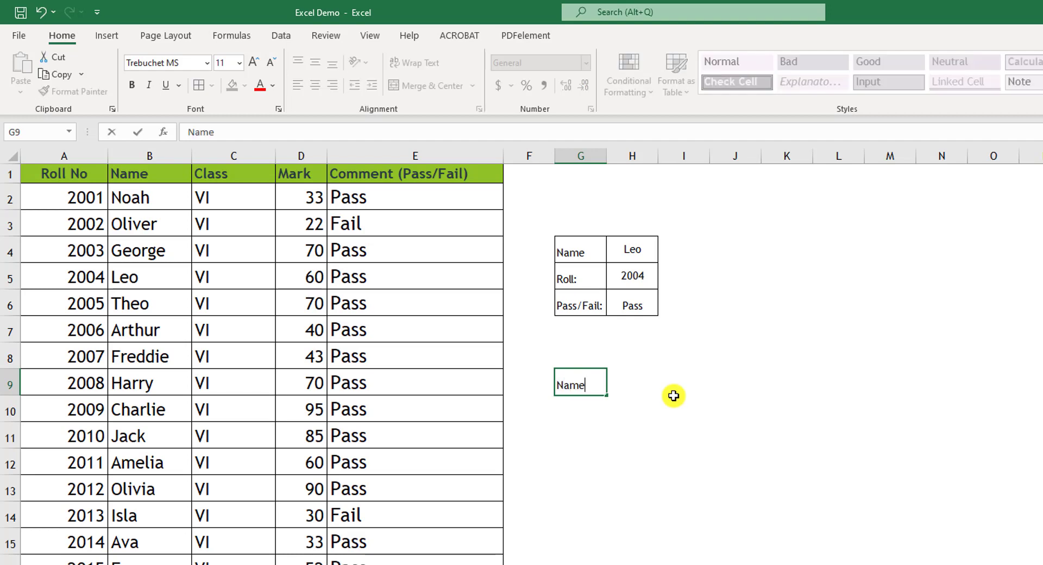
pyautogui.press('Return')
pyautogui.write('Roll')
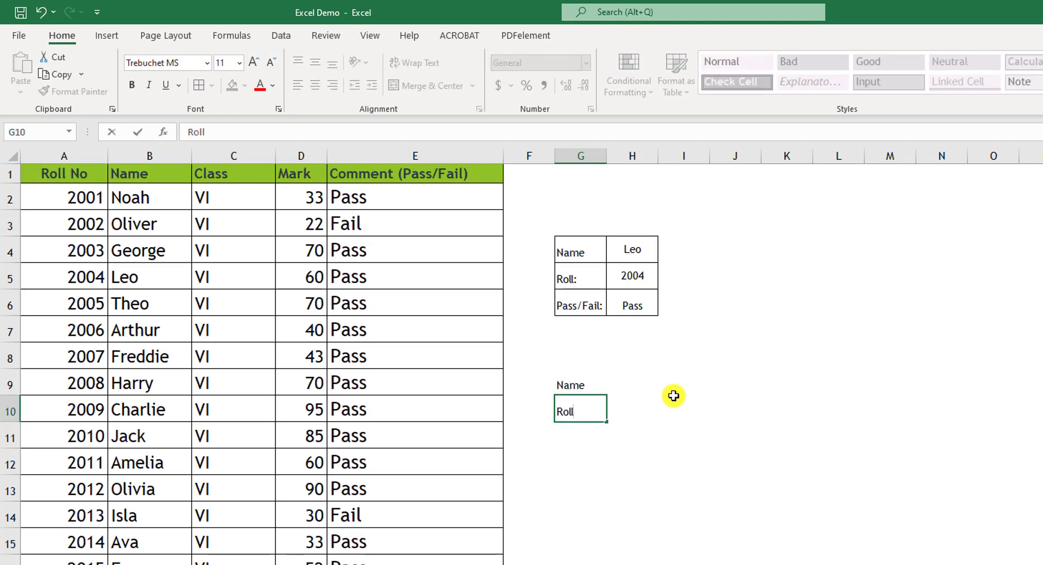
pyautogui.press('Return')
pyautogui.write('Pass/Fail')
# Apply all borders to the new lookup block in G9:H11
pyautogui.moveTo(570, 384); pyautogui.dragTo(633, 435)
pyautogui.click(210, 86)
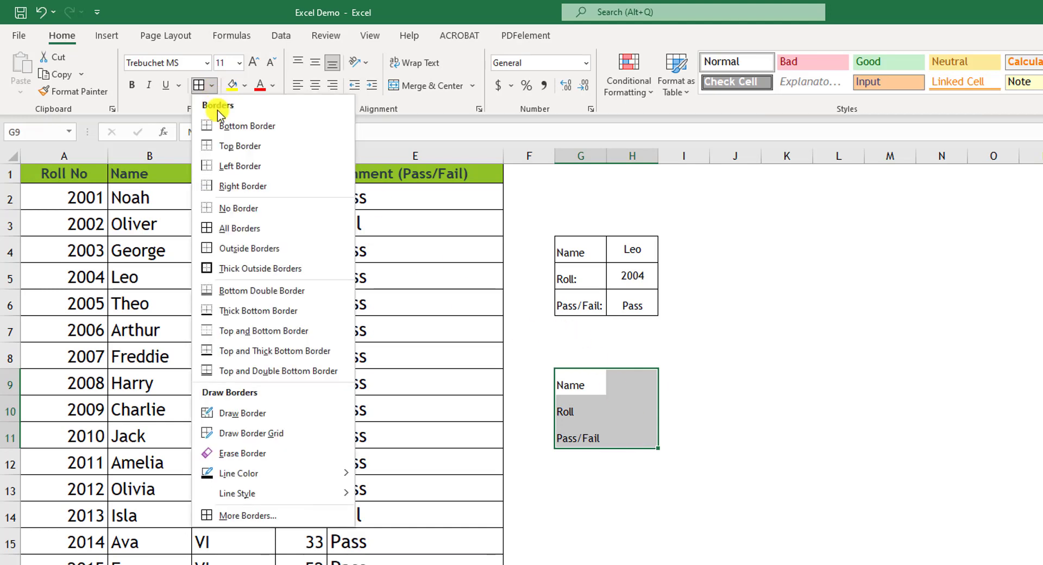
pyautogui.click(243, 231)
pyautogui.click(727, 418)
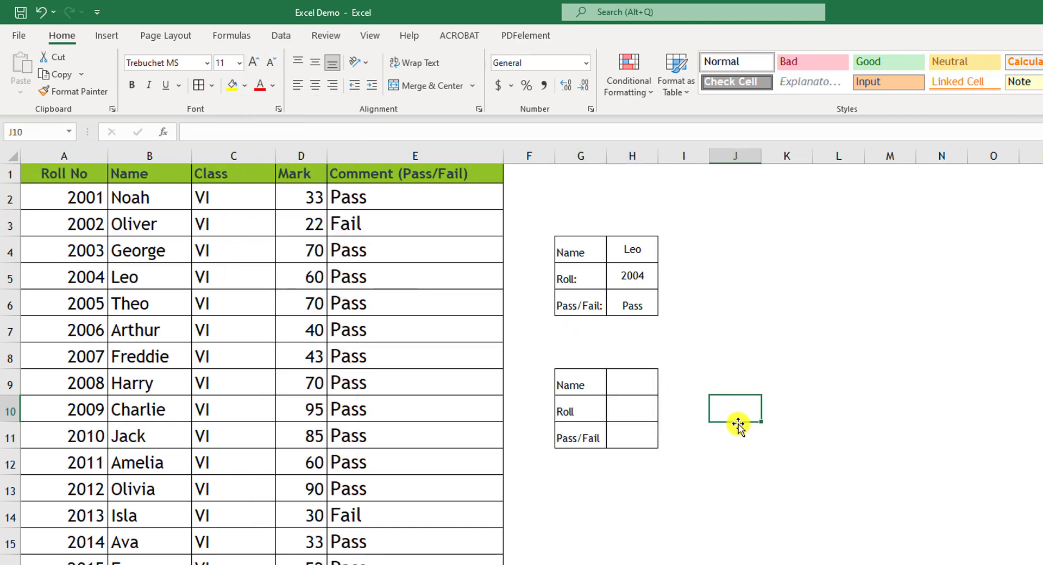
# Enter =VLOOKUP(H10,A1:E21,5,FALSE) in H11 to look up the Pass/Fail comment by roll number
pyautogui.doubleClick(636, 433)
pyautogui.write('=')
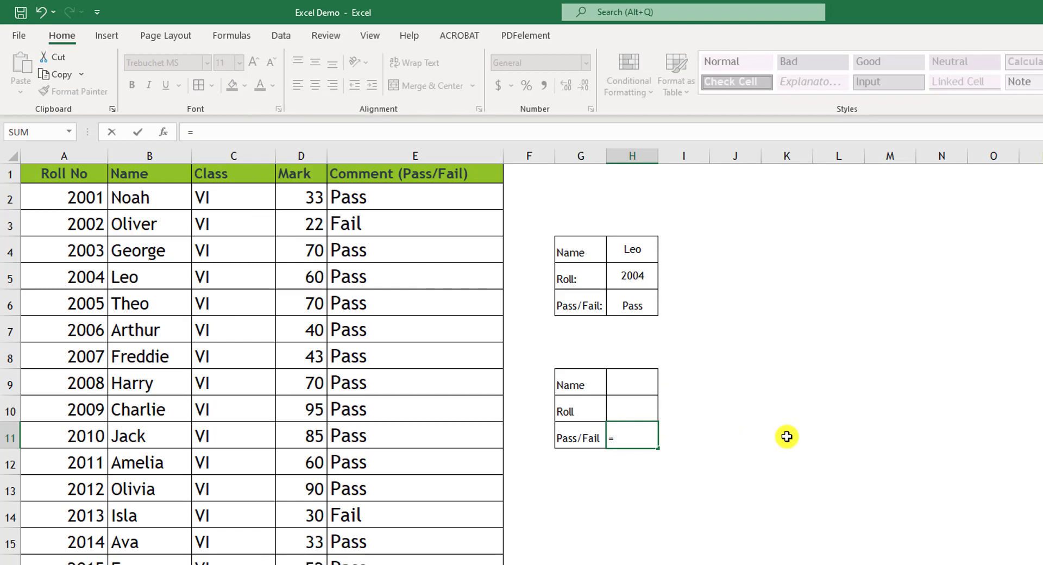
pyautogui.write('vl')
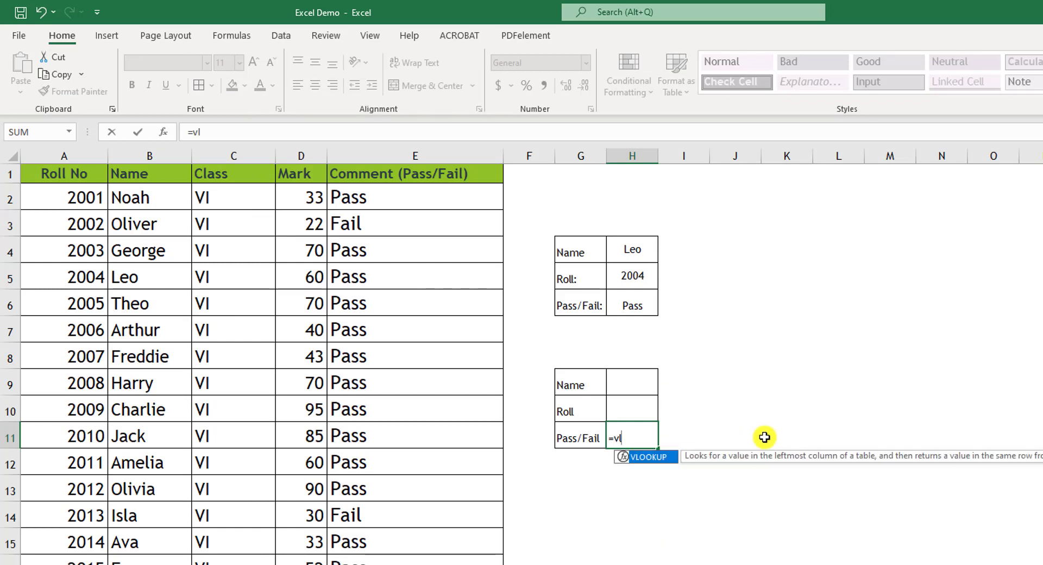
pyautogui.doubleClick(652, 459)
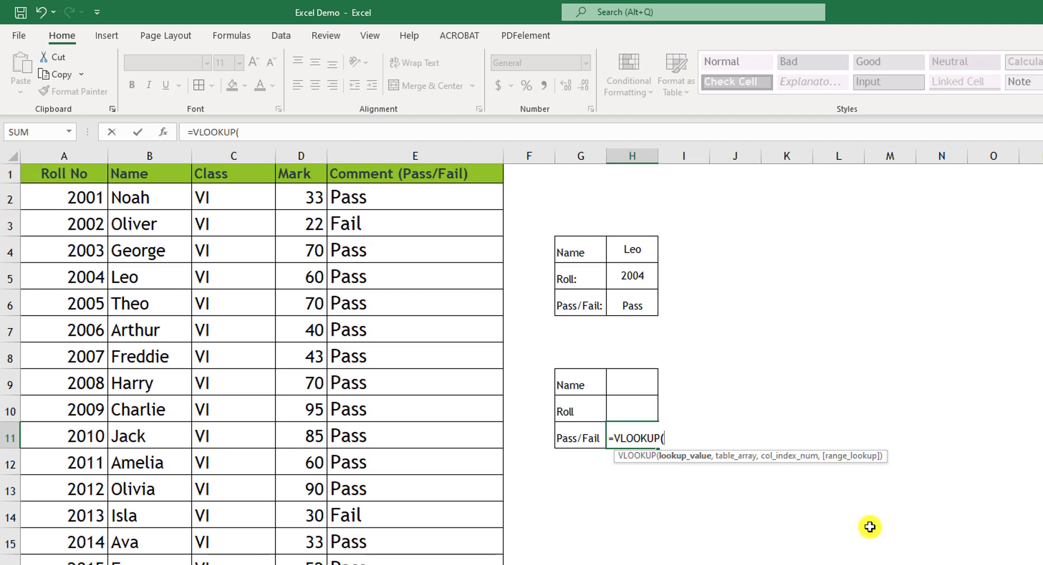
pyautogui.click(636, 408)
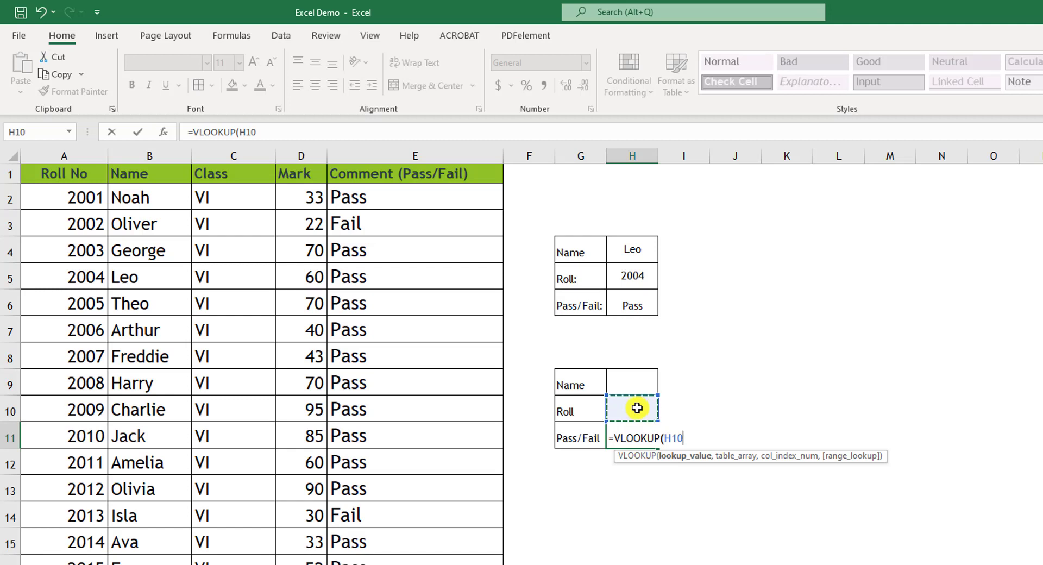
pyautogui.write(',')
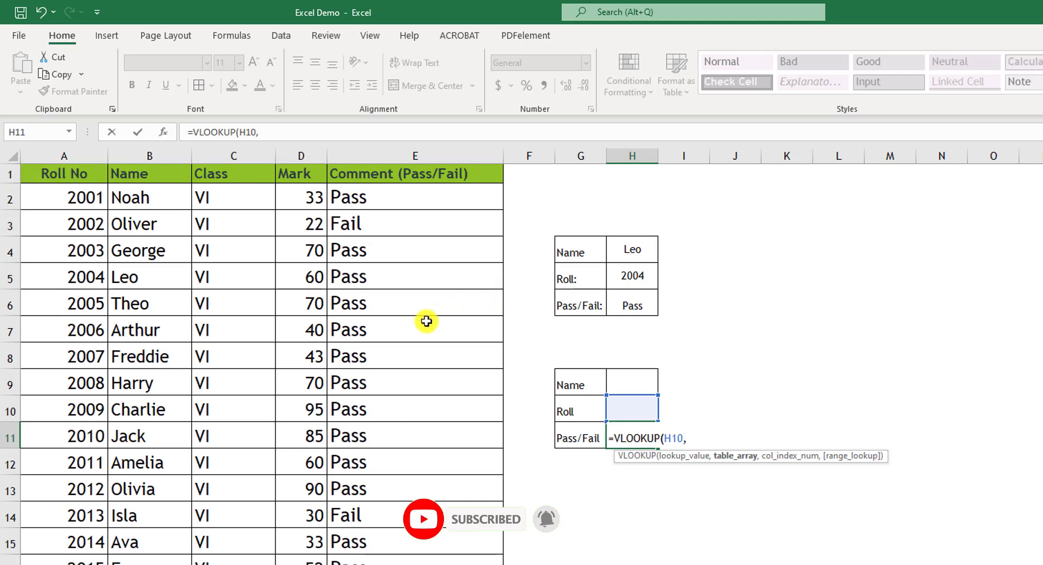
pyautogui.moveTo(55, 180); pyautogui.dragTo(419, 562)
pyautogui.write(',5')
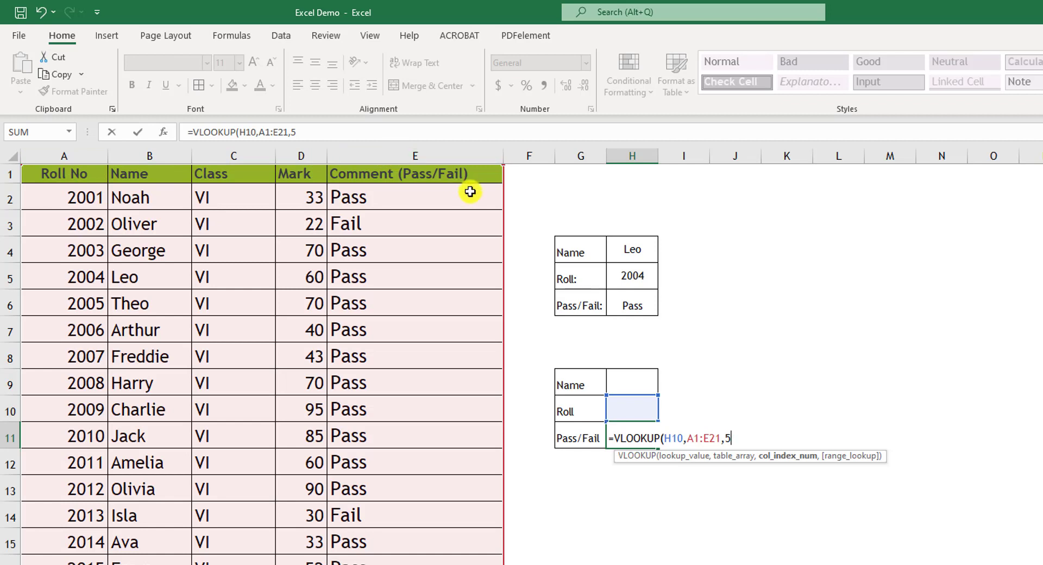
pyautogui.write(',')
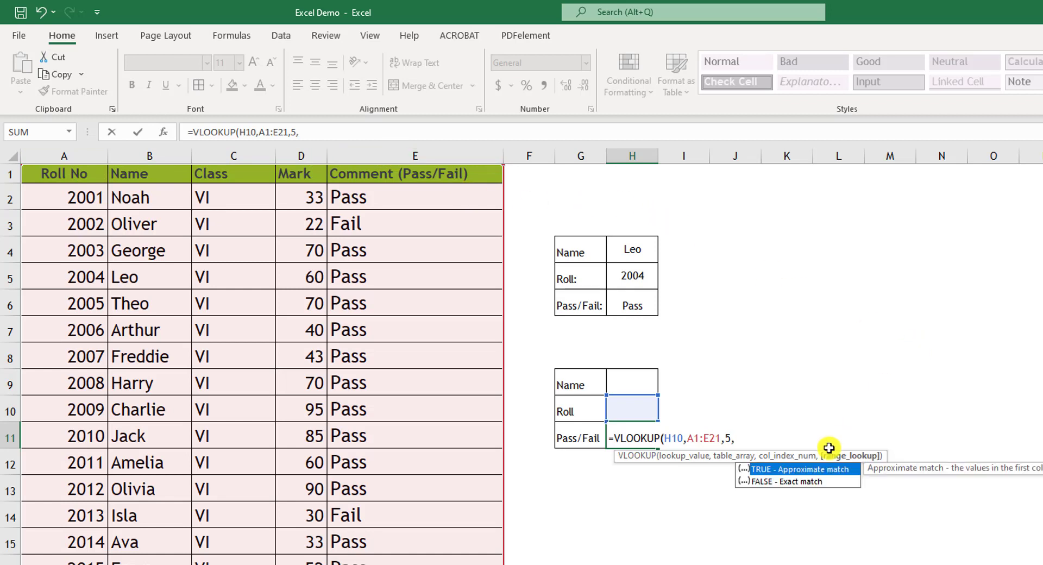
pyautogui.doubleClick(788, 481)
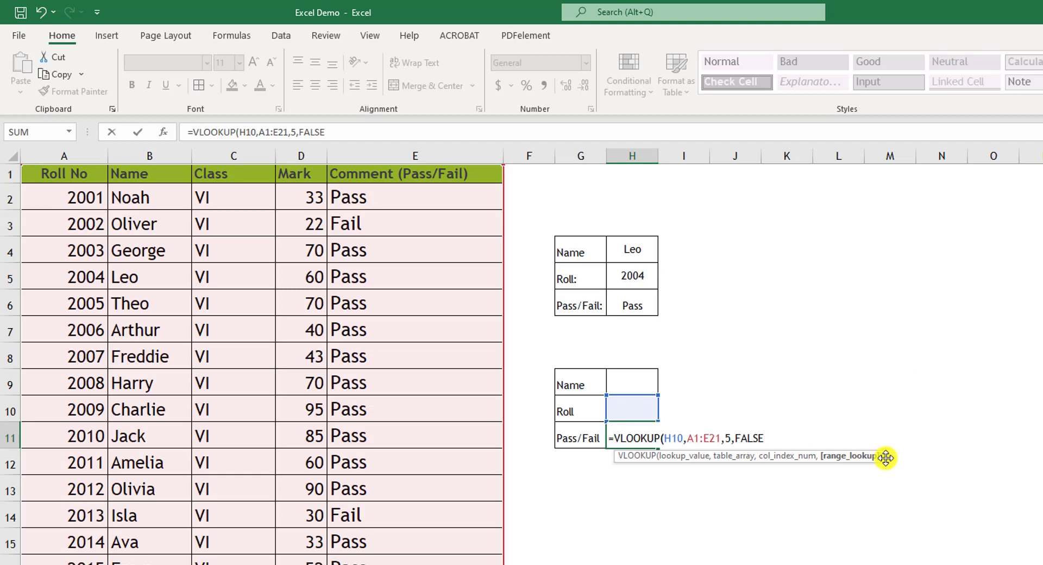
pyautogui.write(')')
pyautogui.press('Return')
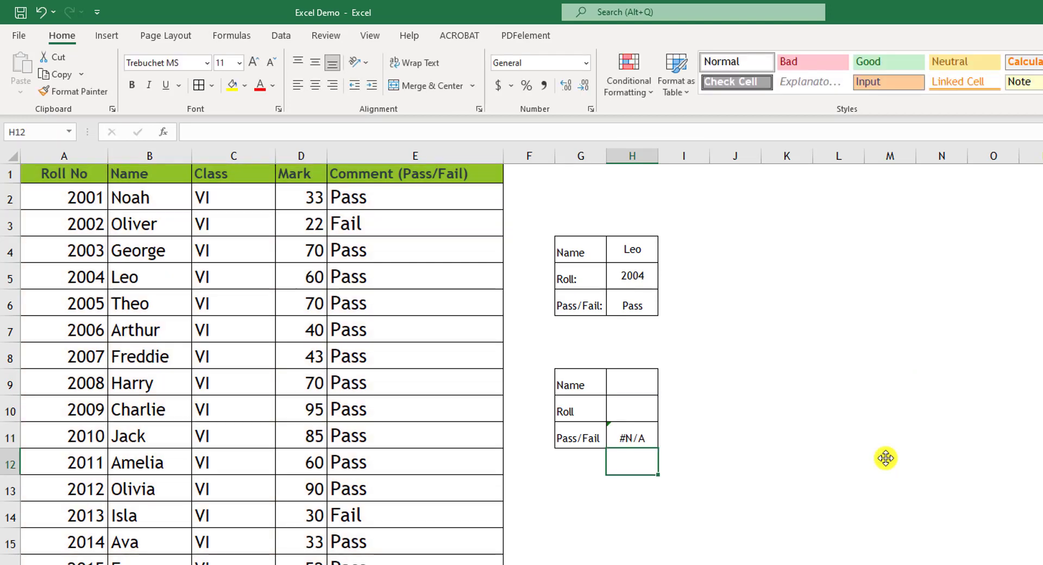
# Enter roll number 2001 in H10 to test the Pass/Fail lookup
pyautogui.click(648, 411)
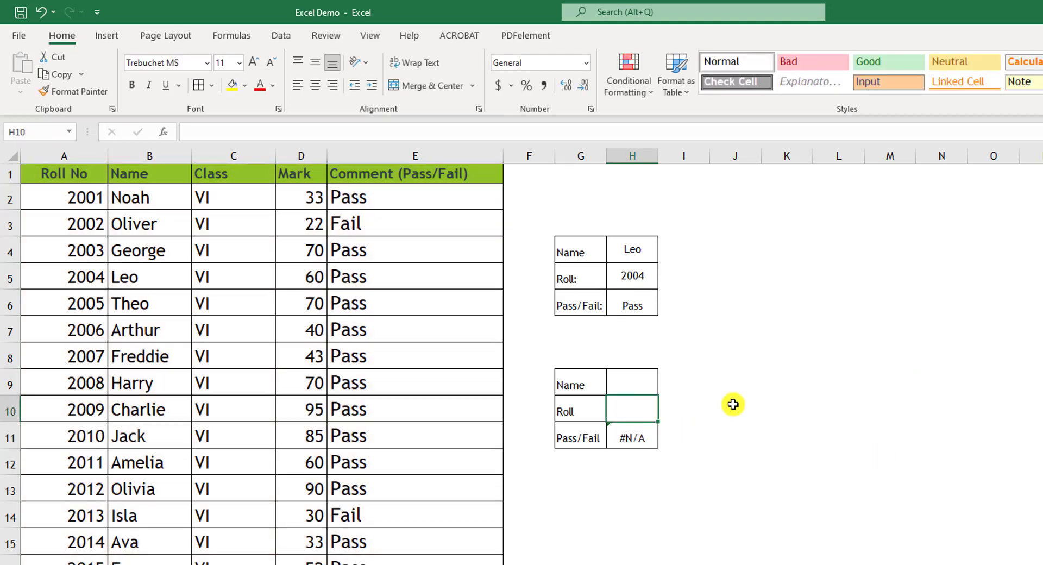
pyautogui.write('2001')
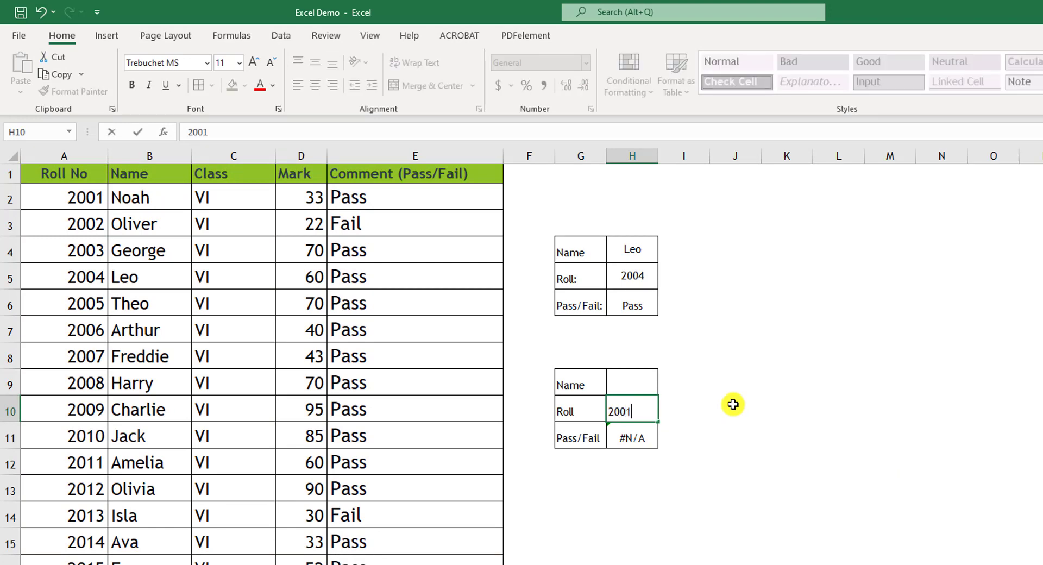
pyautogui.press('Return')
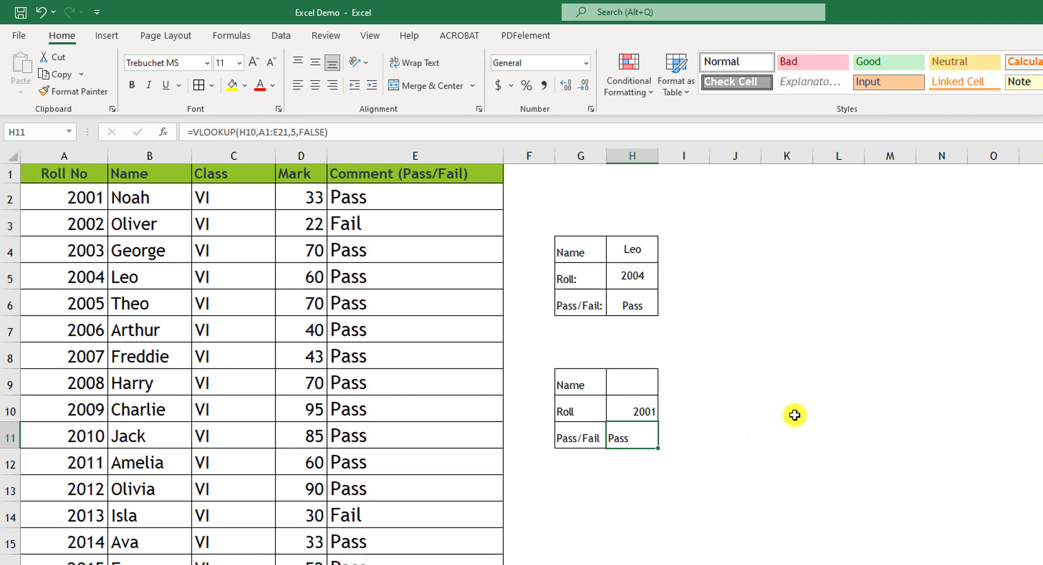
# Enter =VLOOKUP(H10,A1:E21,2,FALSE) in H9 to look up the student's name by roll number
pyautogui.click(633, 384)
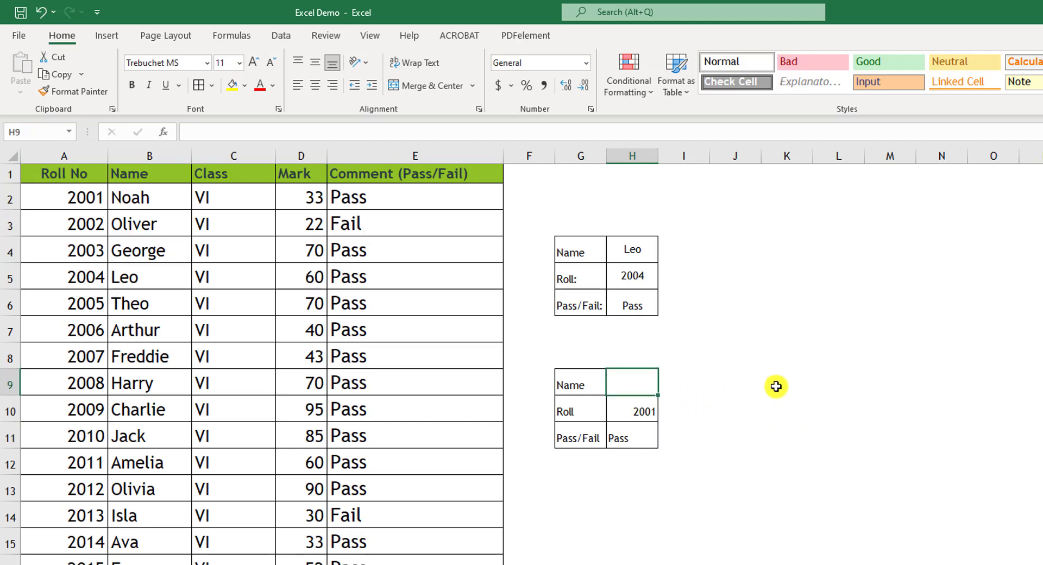
pyautogui.write('=vl')
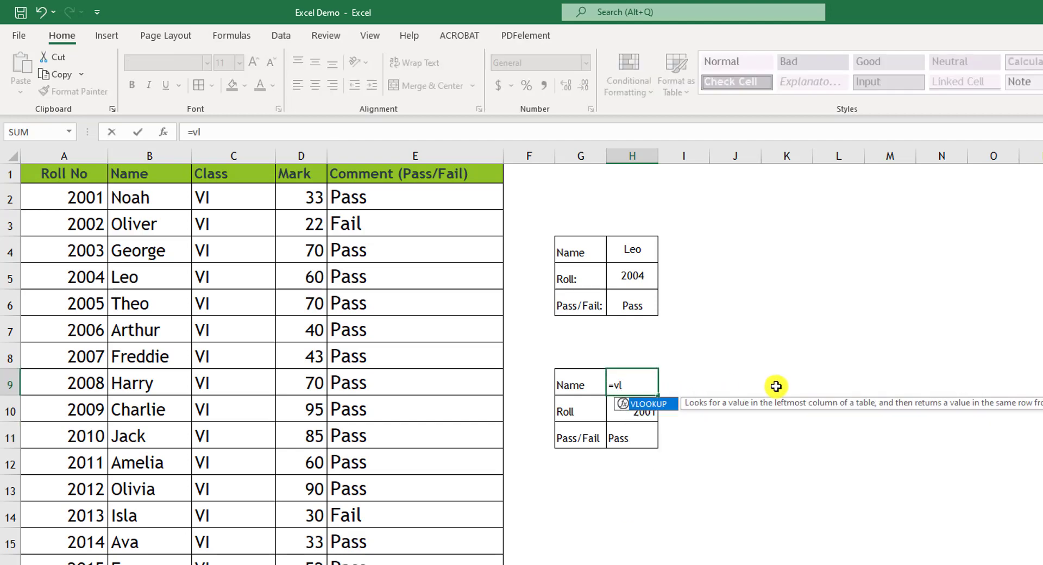
pyautogui.press('Tab')
pyautogui.click(622, 416)
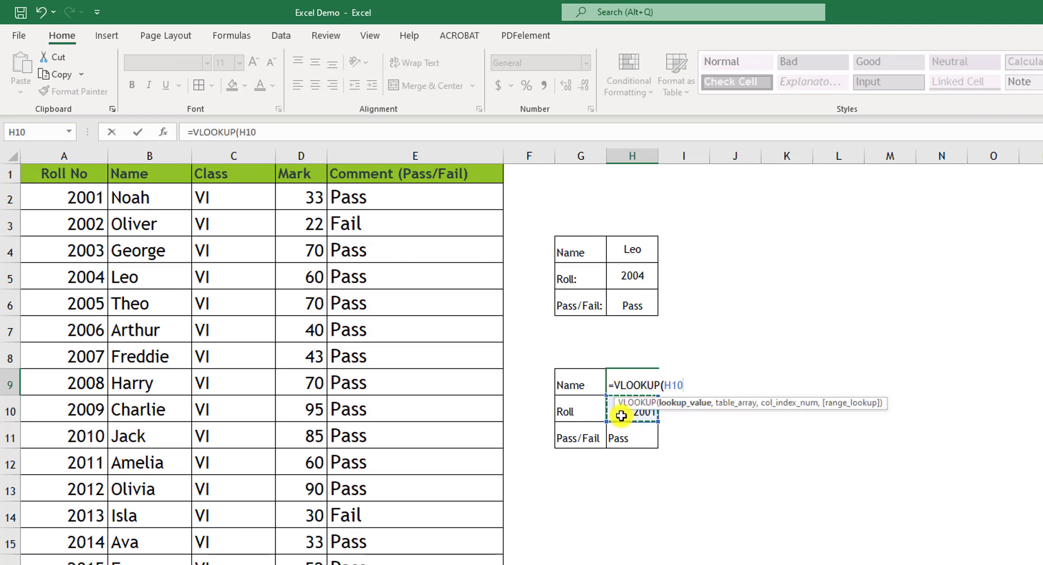
pyautogui.write(',')
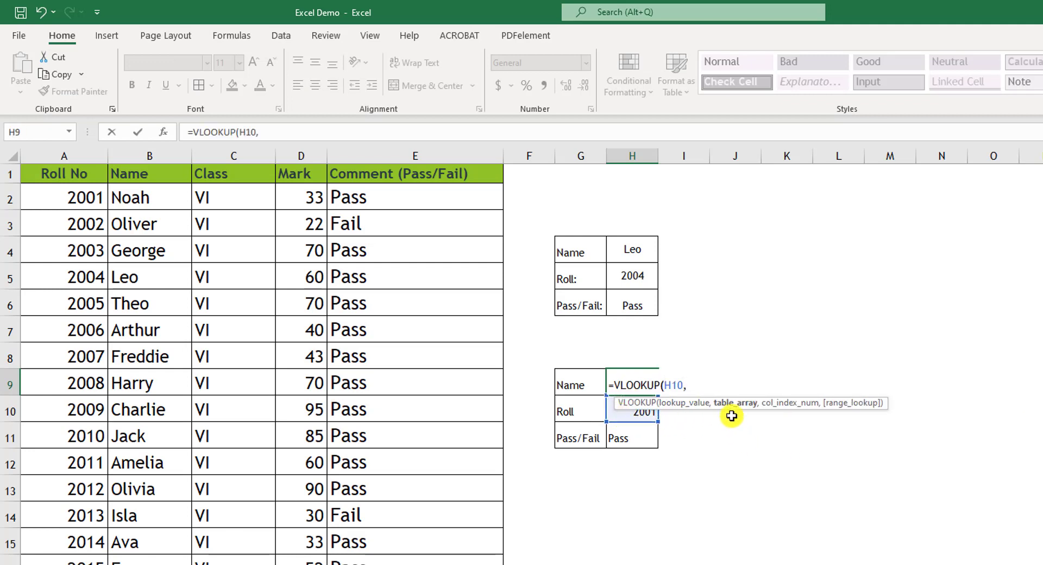
pyautogui.moveTo(56, 181); pyautogui.dragTo(435, 564)
pyautogui.write(',')
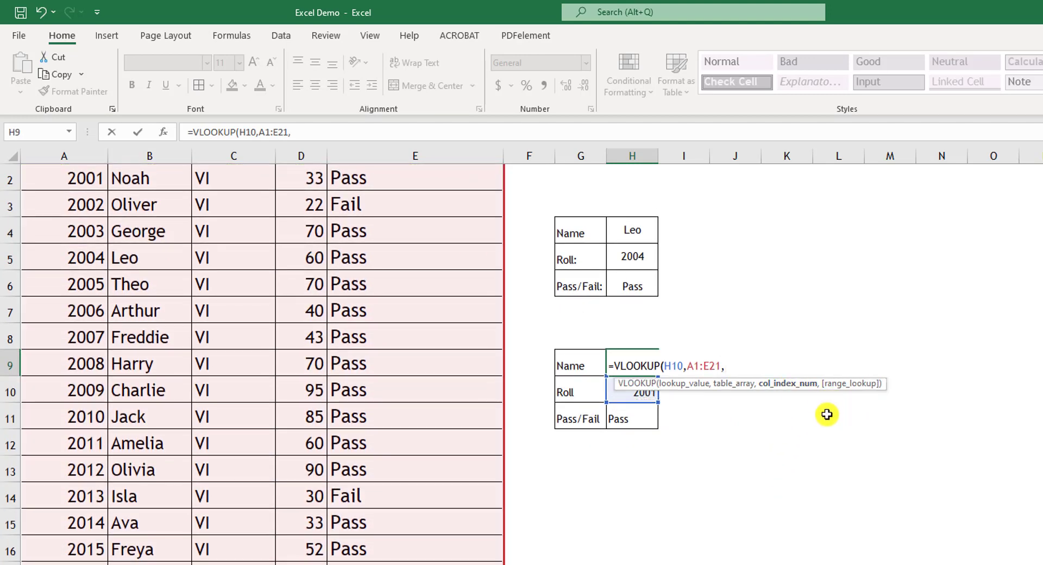
pyautogui.scroll(1, 462, 323)
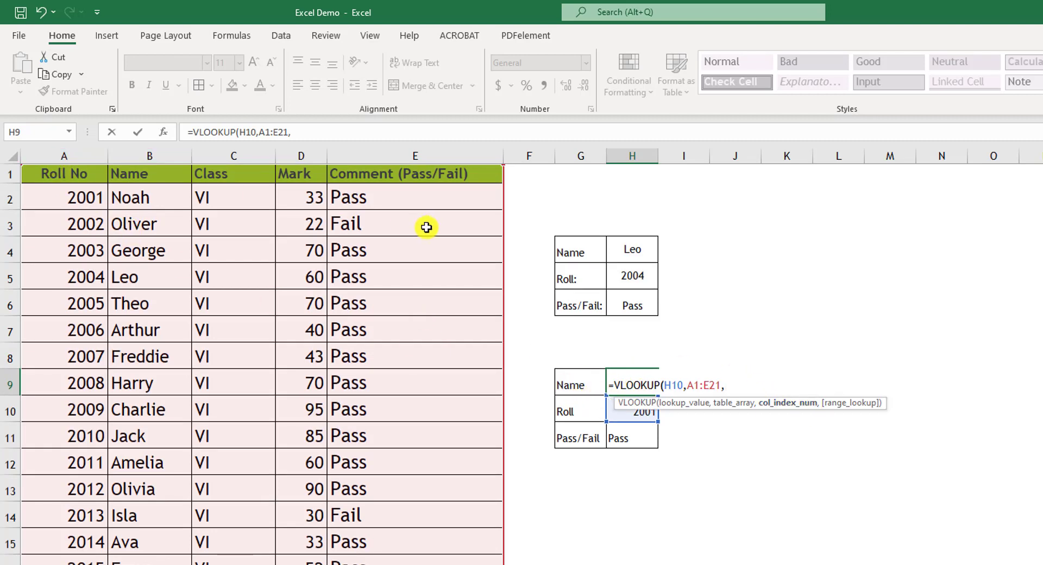
pyautogui.write(',')
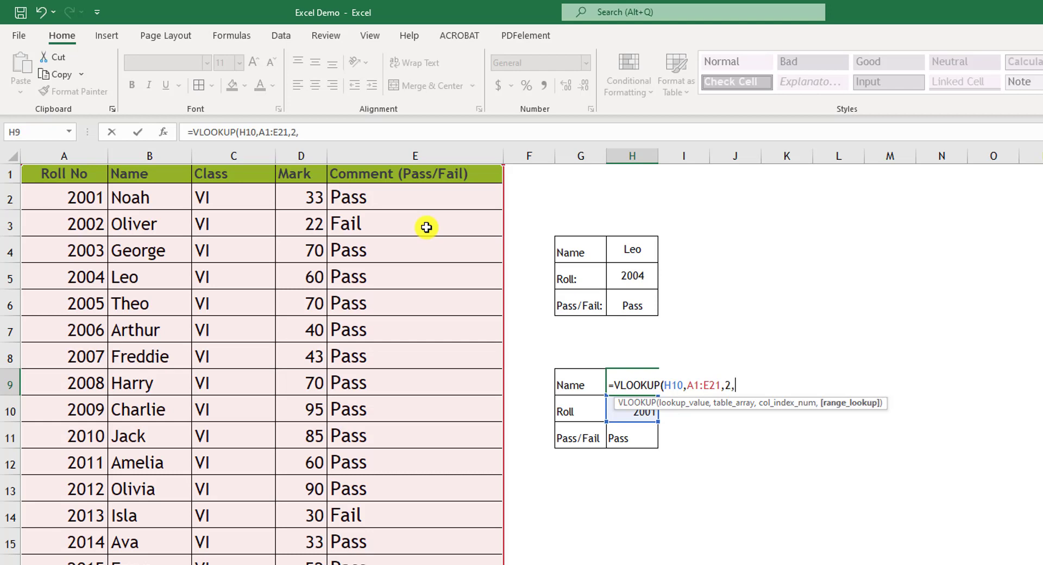
pyautogui.click(789, 432)
pyautogui.doubleClick(790, 432)
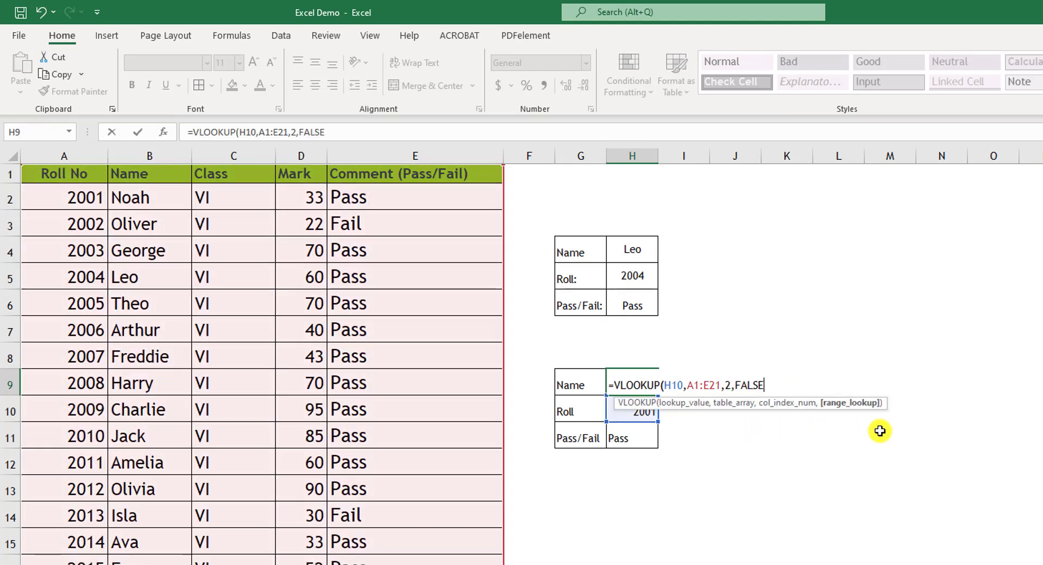
pyautogui.write(')')
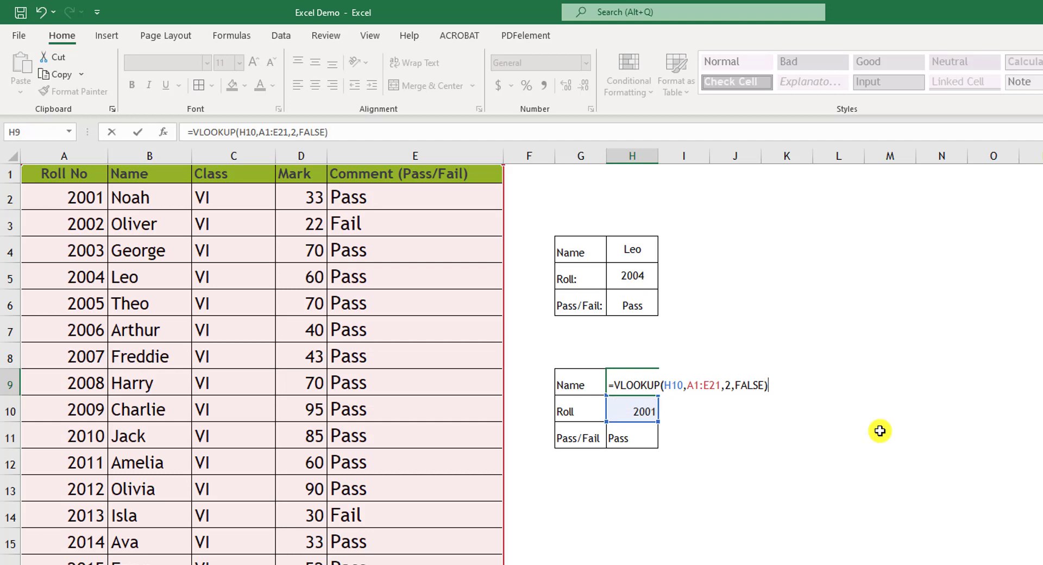
pyautogui.press('Return')
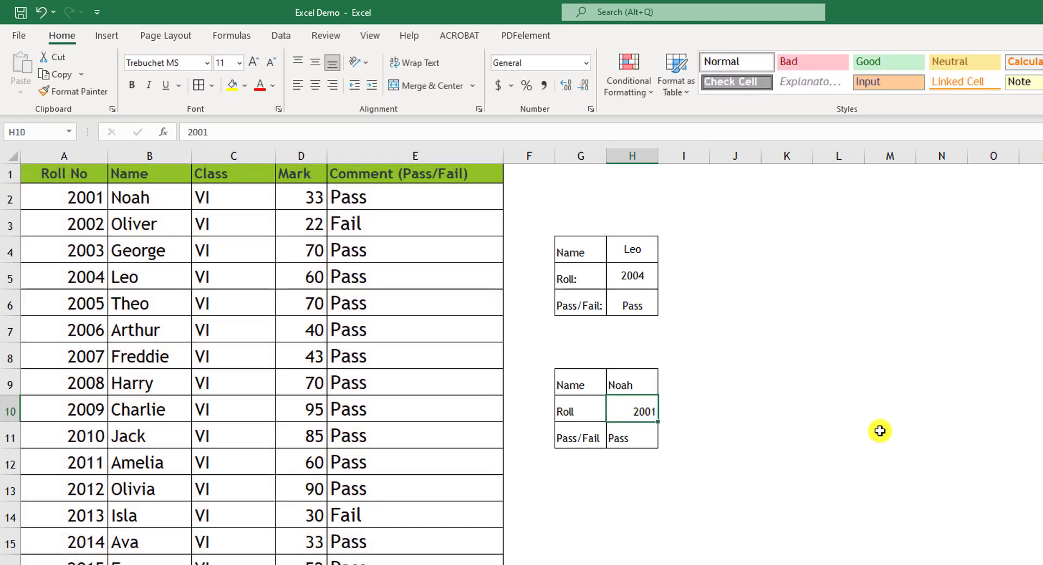
# Set the roll number in H10 to 2002 and compare the looked-up name and comment with row 3 of the table
pyautogui.click(621, 387)
pyautogui.click(647, 410)
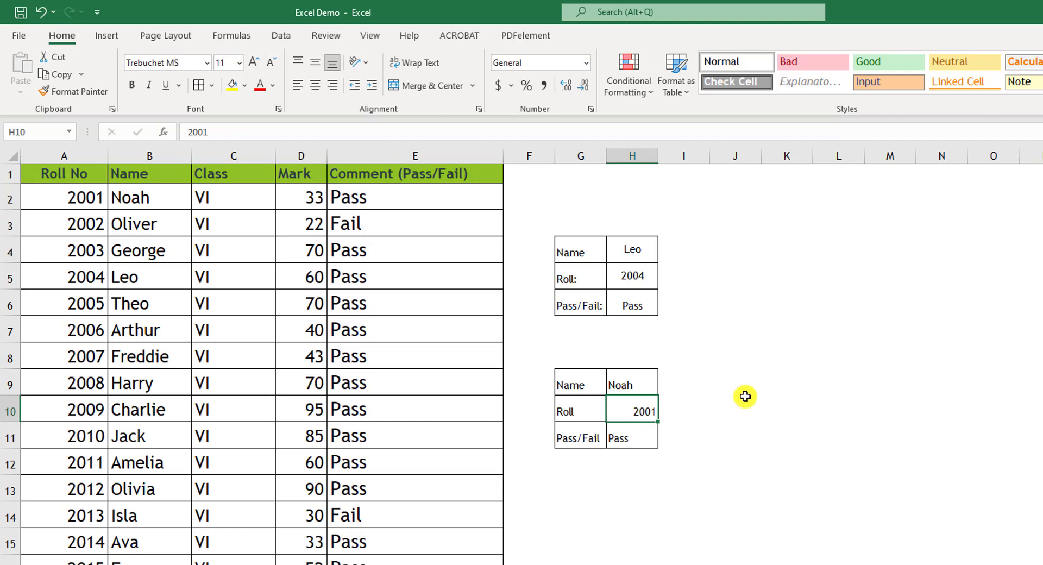
pyautogui.write('20')
pyautogui.press('Return')
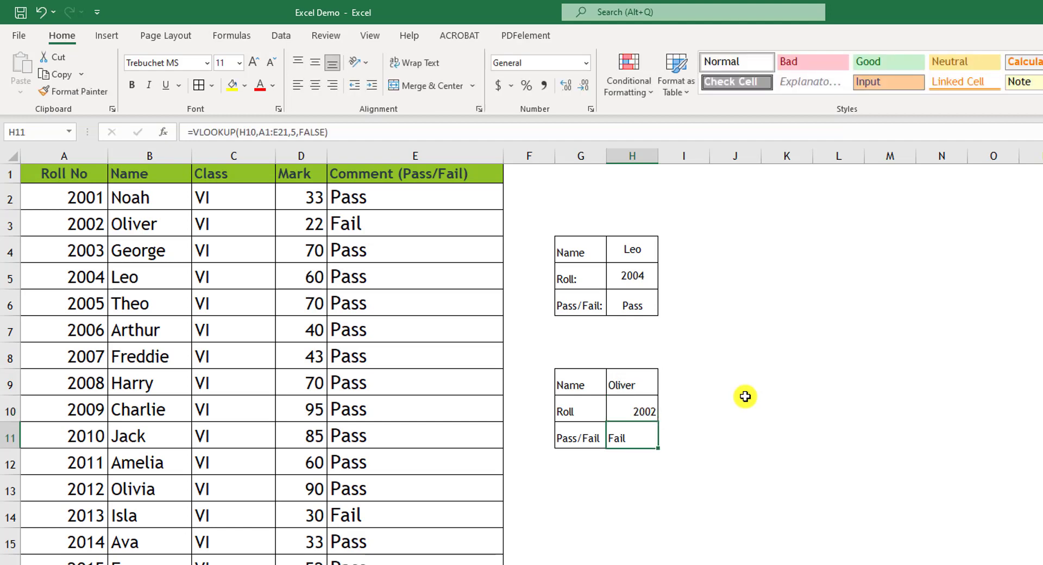
pyautogui.click(134, 221)
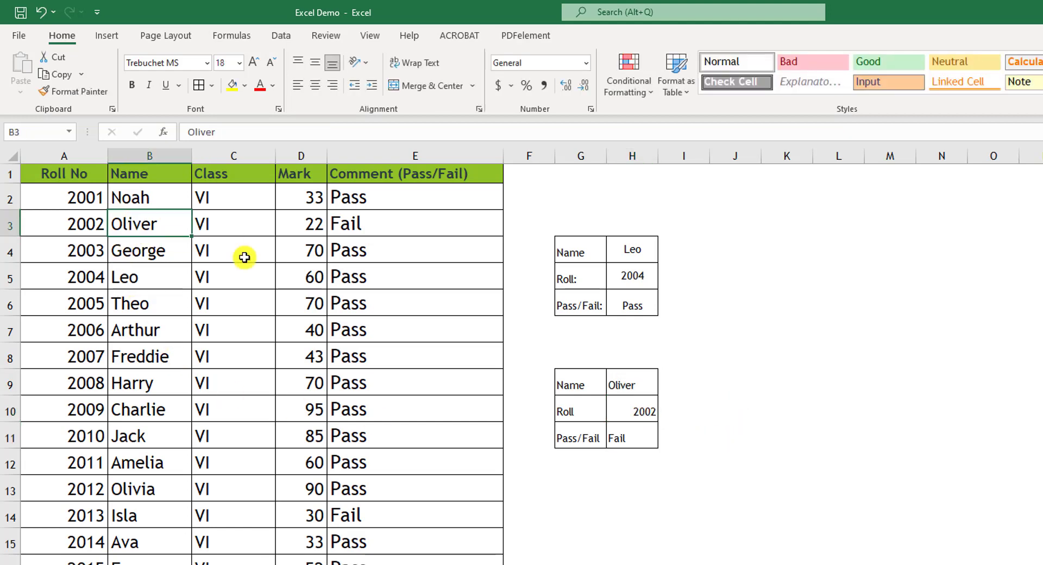
pyautogui.click(640, 439)
pyautogui.click(646, 417)
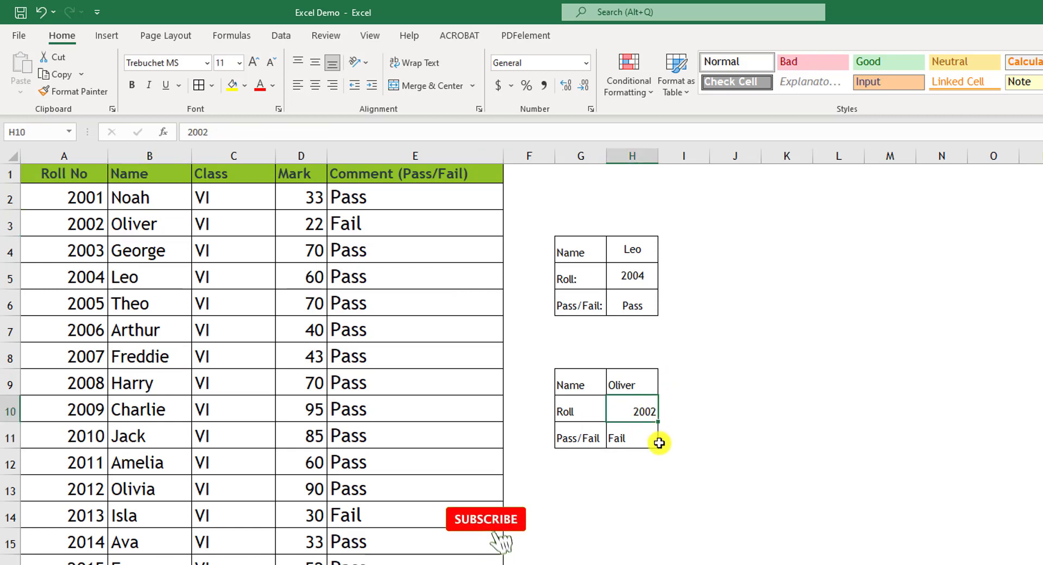
# Set the roll number in H5 of the upper lookup block to 2002 to test its Pass/Fail highlighting
pyautogui.click(639, 278)
pyautogui.write('2002')
pyautogui.press('Return')
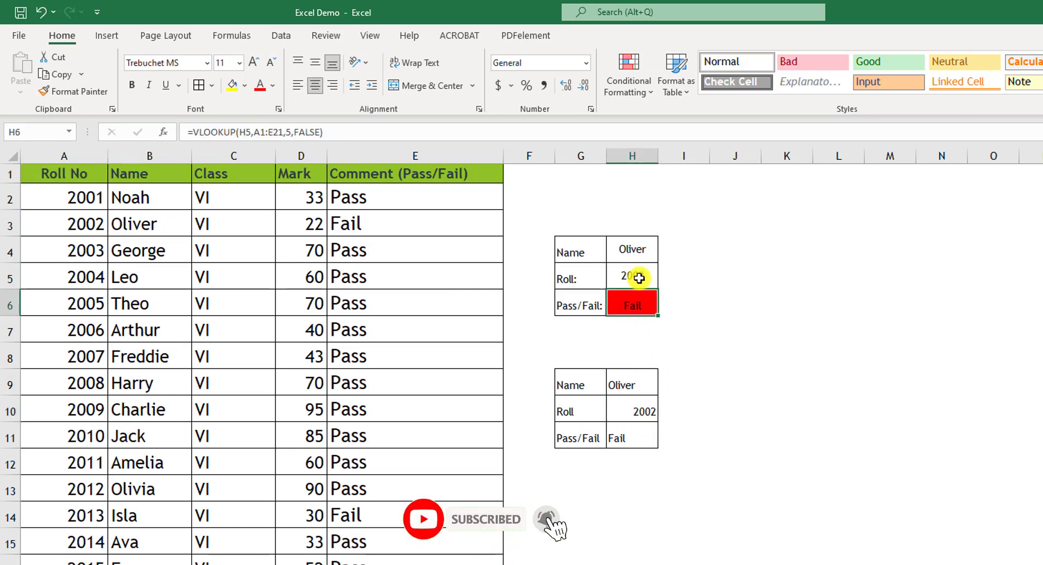
# Add a Text That Contains conditional formatting rule to H11 that gives text containing "Fail" a custom solid red fill
pyautogui.click(630, 435)
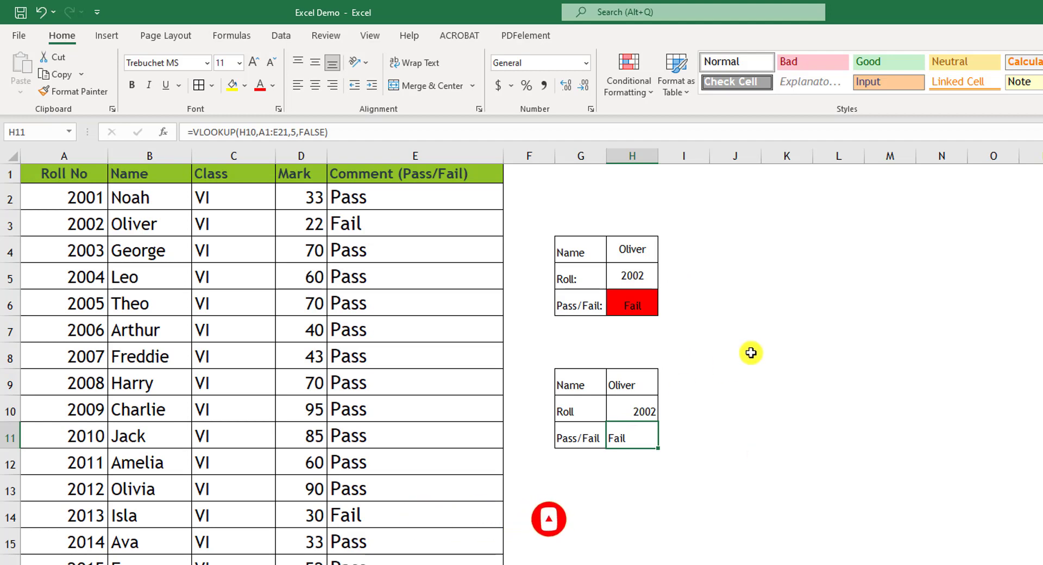
pyautogui.click(644, 86)
pyautogui.moveTo(696, 122)
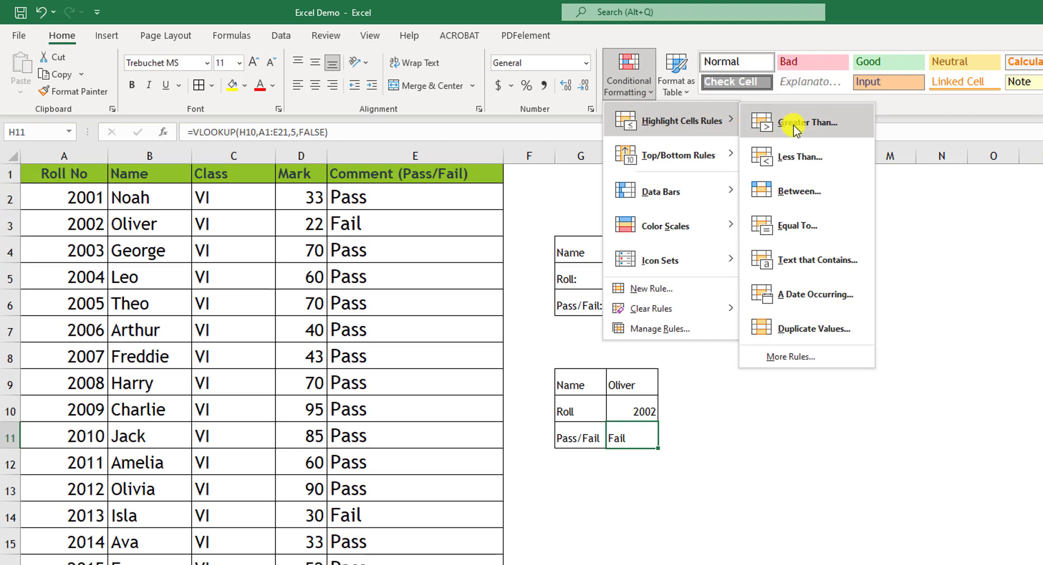
pyautogui.click(815, 265)
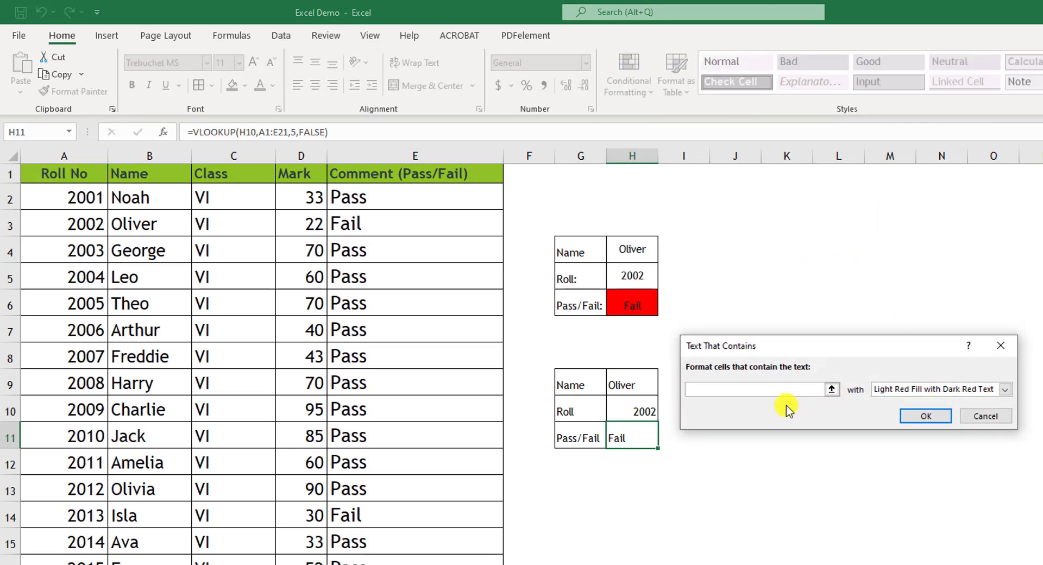
pyautogui.write('Fail')
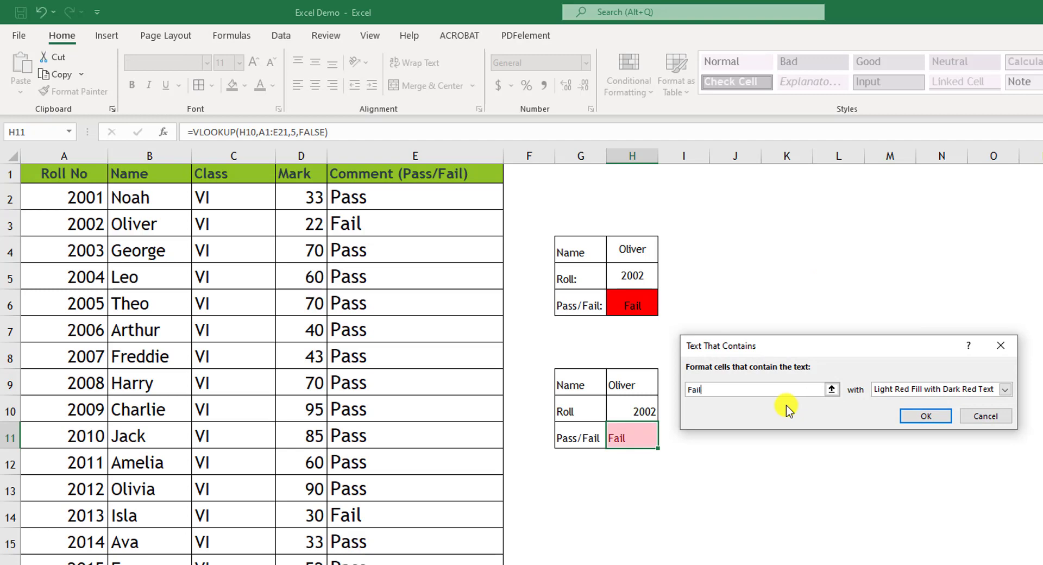
pyautogui.click(1005, 390)
pyautogui.click(909, 460)
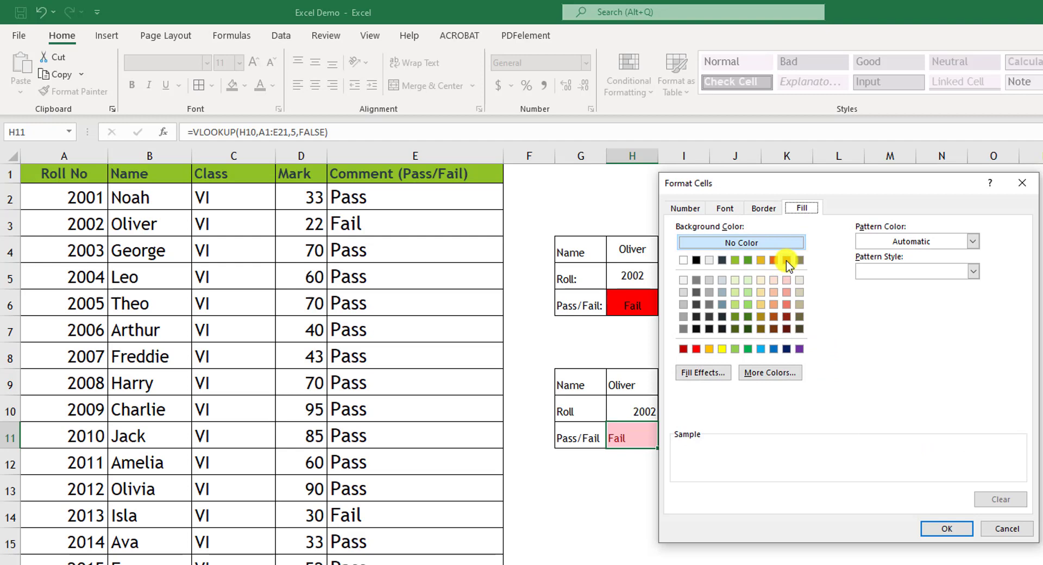
pyautogui.click(696, 348)
pyautogui.click(948, 530)
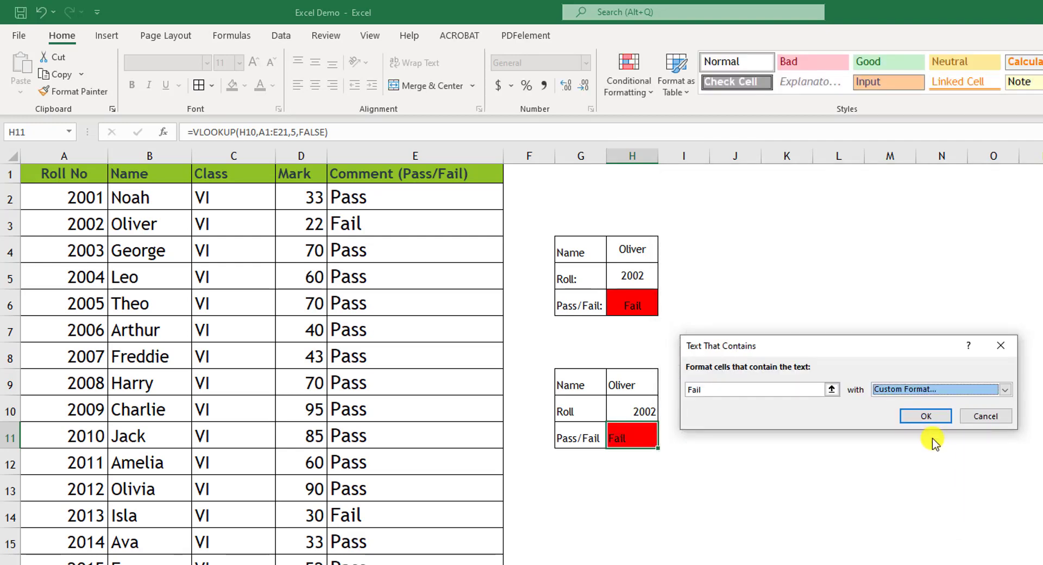
pyautogui.click(928, 416)
# Enter roll number 2001 in H10 to test the highlighting rule on a passing student
pyautogui.press('Up')
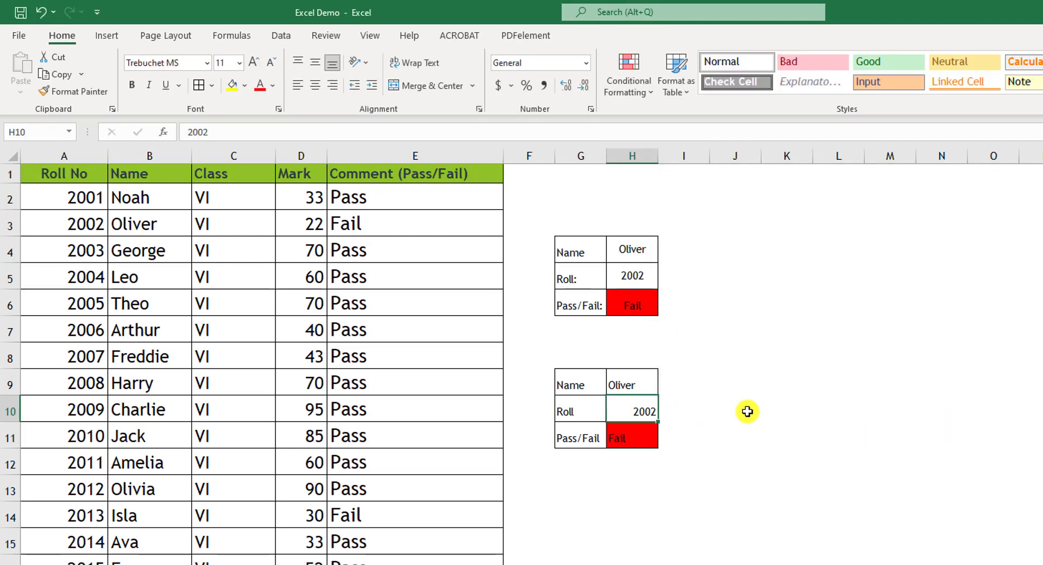
pyautogui.write('2001')
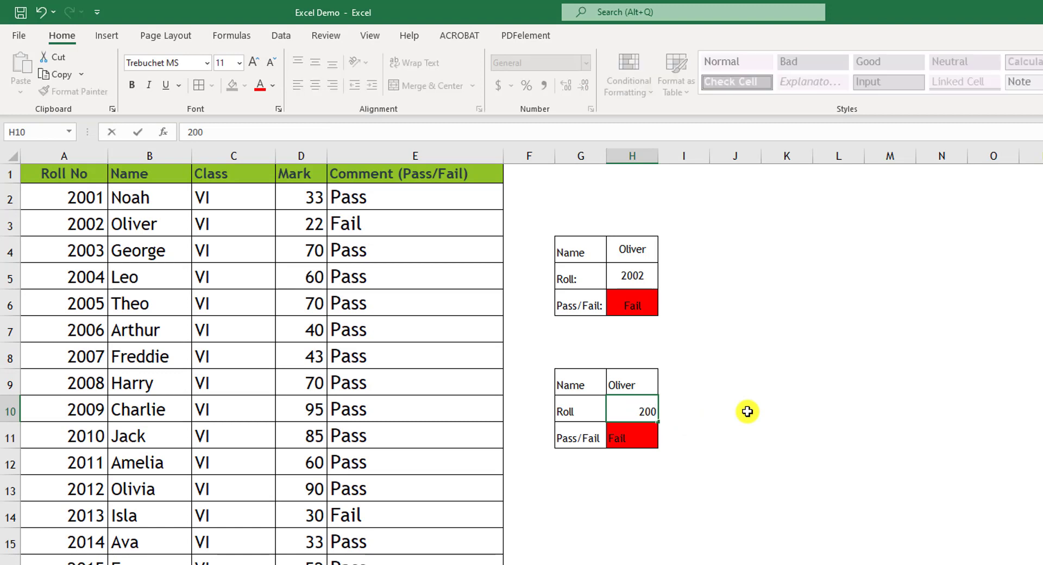
pyautogui.press('Return')
pyautogui.click(640, 387)
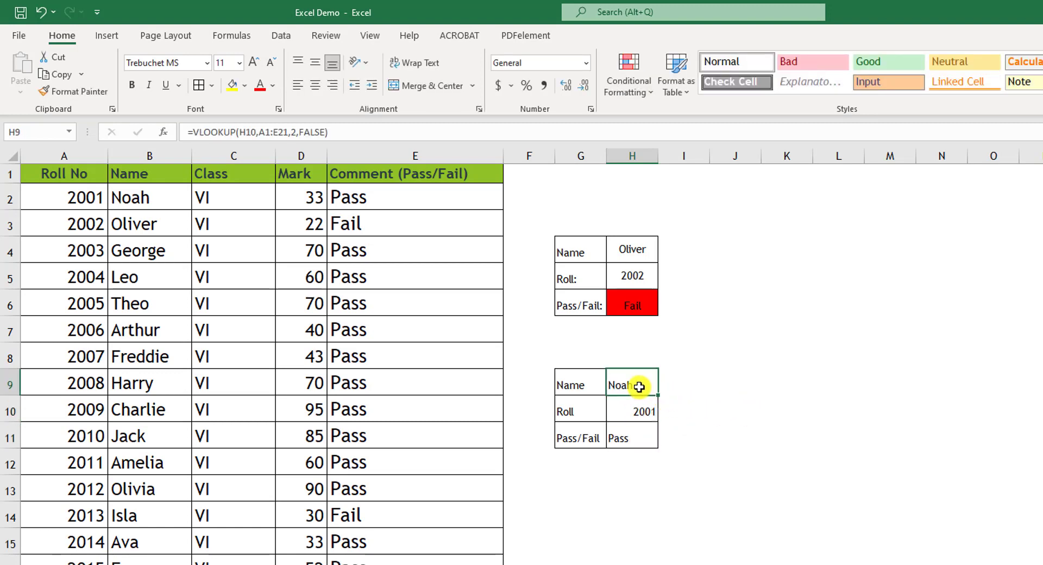
# Set the roll number in H10 to 2002 and check the looked-up name and comment against row 3
pyautogui.click(640, 414)
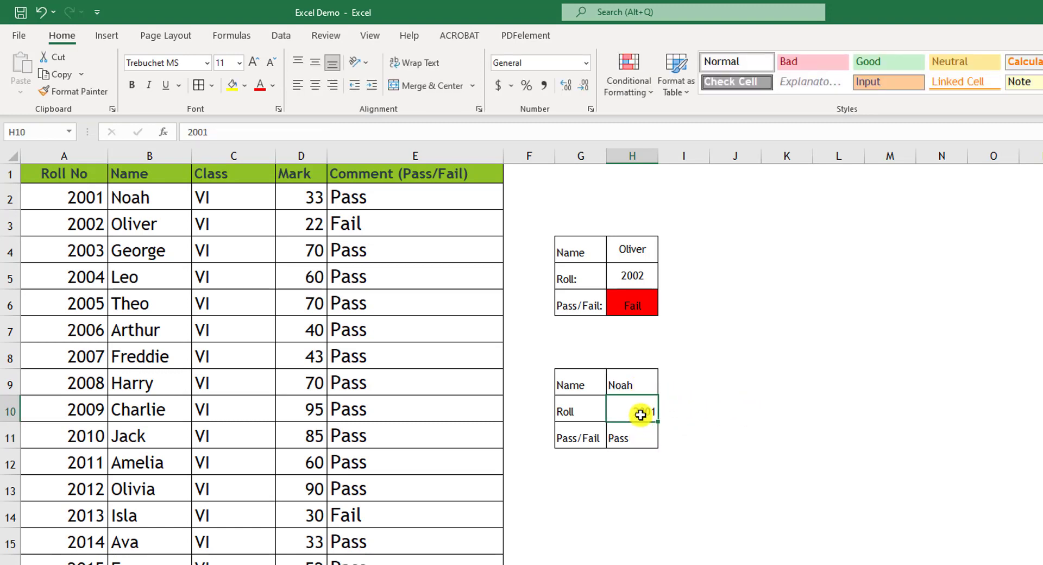
pyautogui.write('2002')
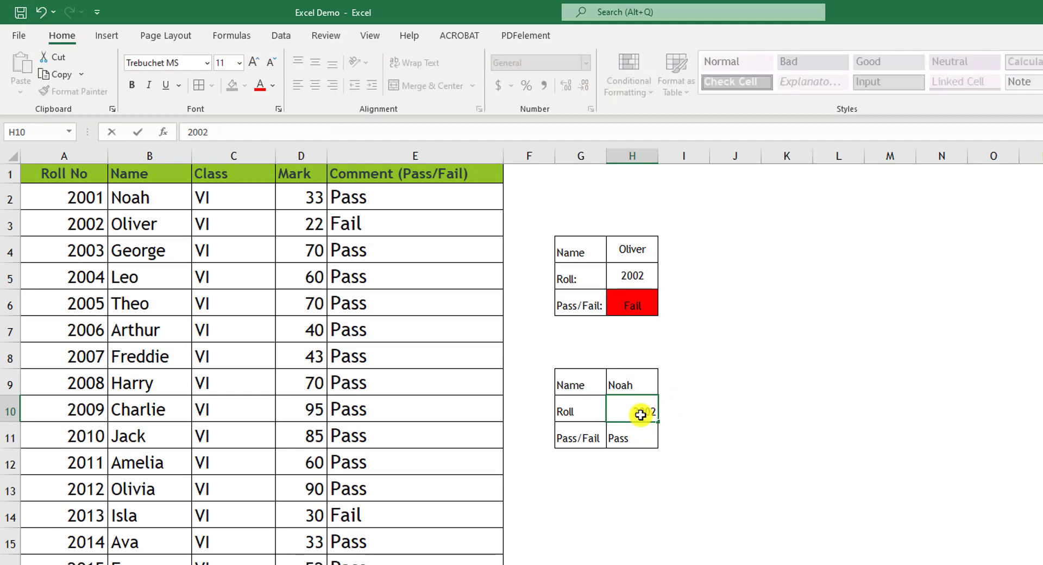
pyautogui.press('Return')
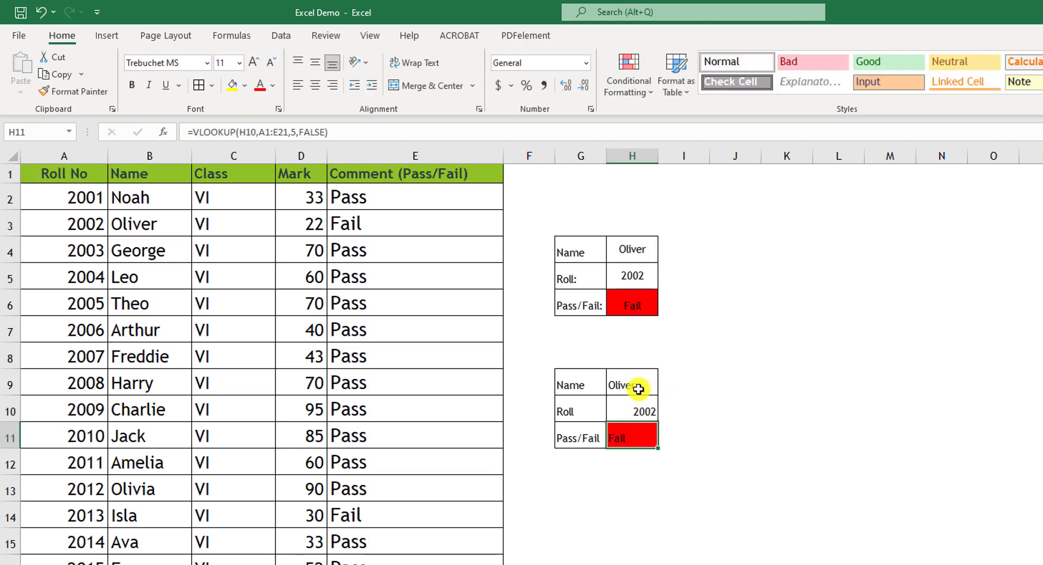
pyautogui.click(639, 388)
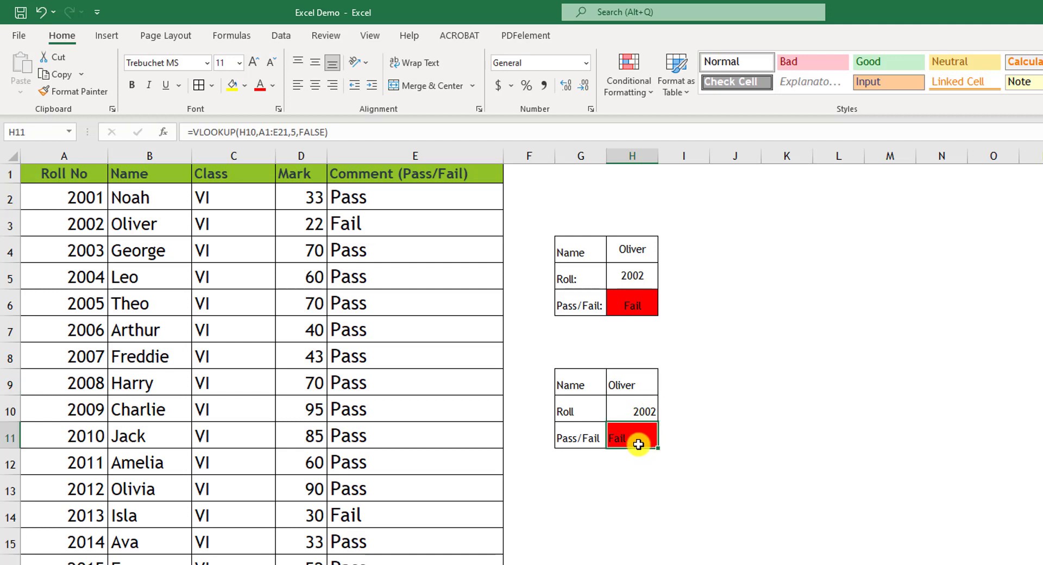
pyautogui.click(639, 411)
pyautogui.click(11, 223)
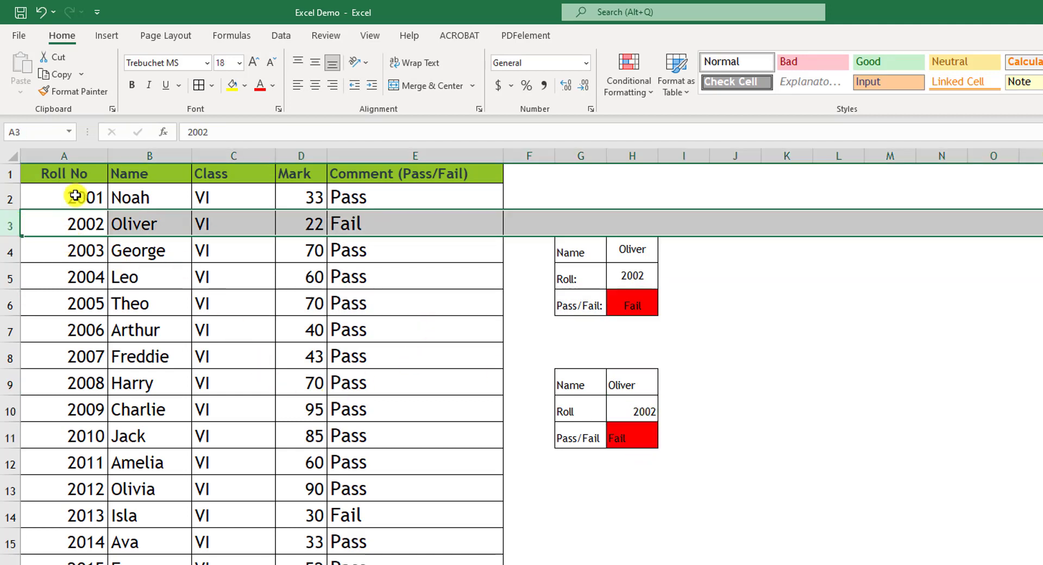
pyautogui.click(643, 412)
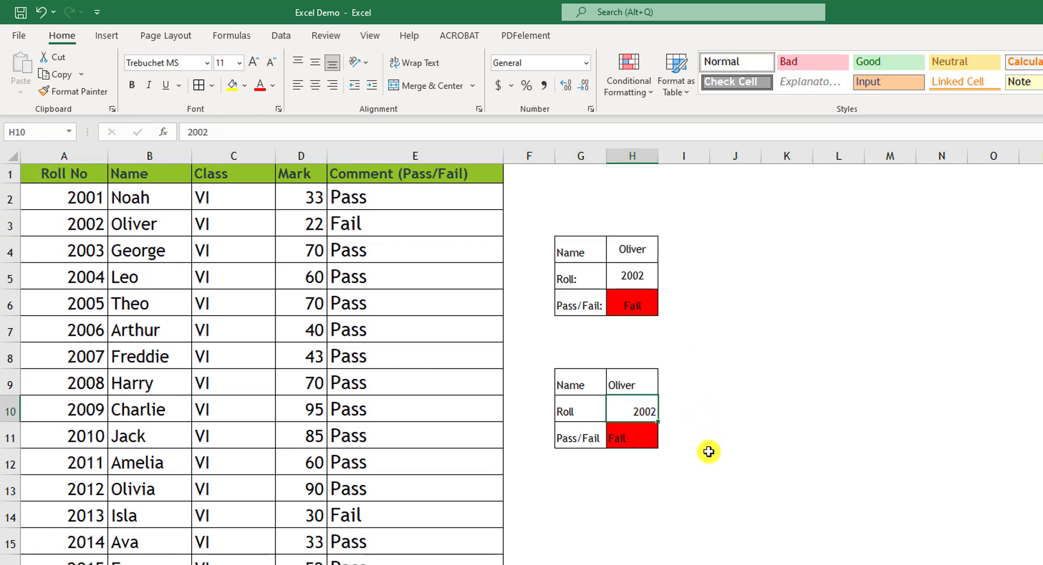